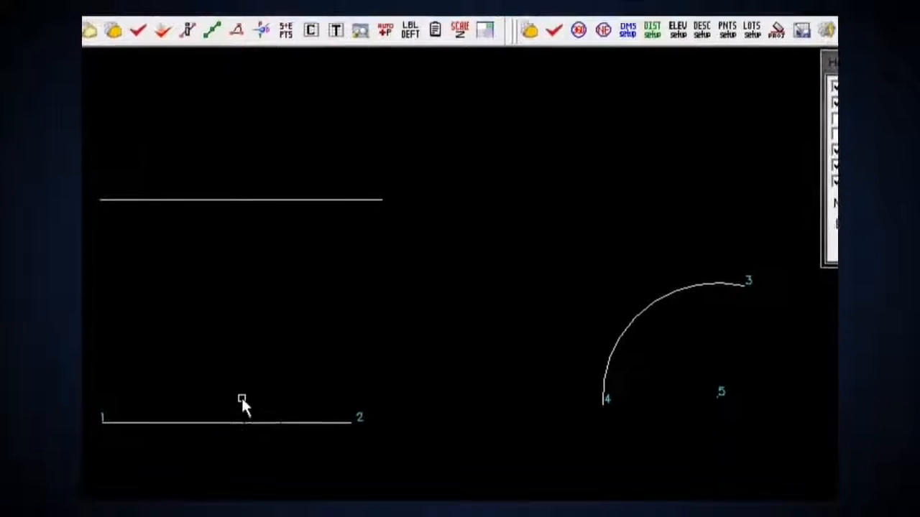
Review the line computations for the survey line connecting points 1 and 2
{"action": "left_click", "coordinate": [234, 457]}
{"action": "double_click", "coordinate": [246, 394]}
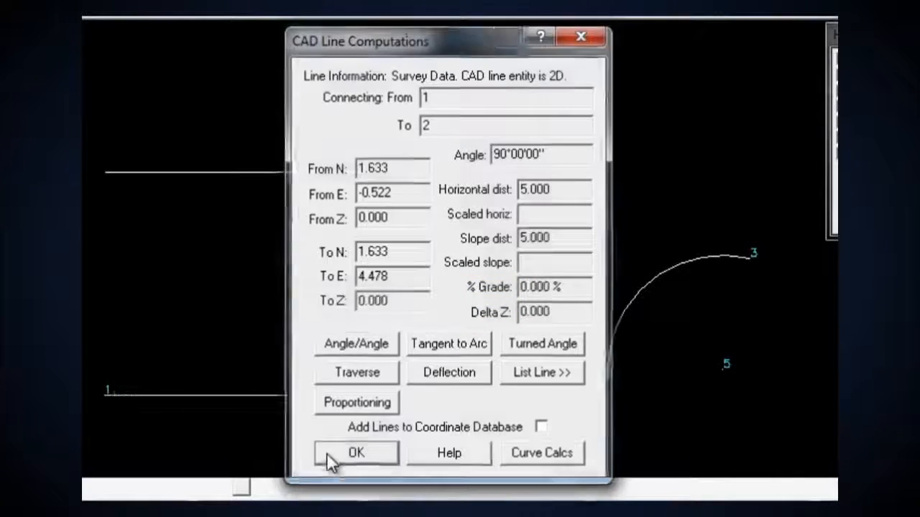
{"action": "left_click", "coordinate": [326, 453]}
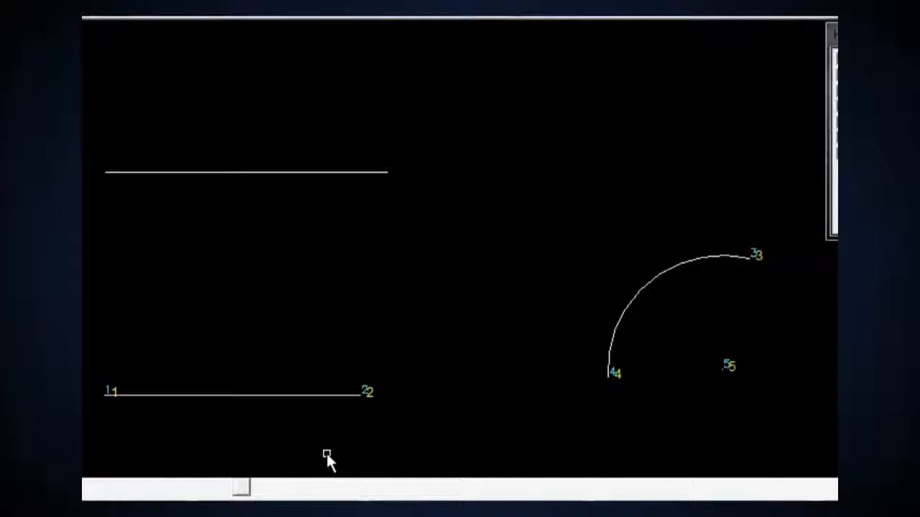
Review the computations for the upper 3D line and for the arc connecting points 3 and 4
{"action": "left_click", "coordinate": [276, 175]}
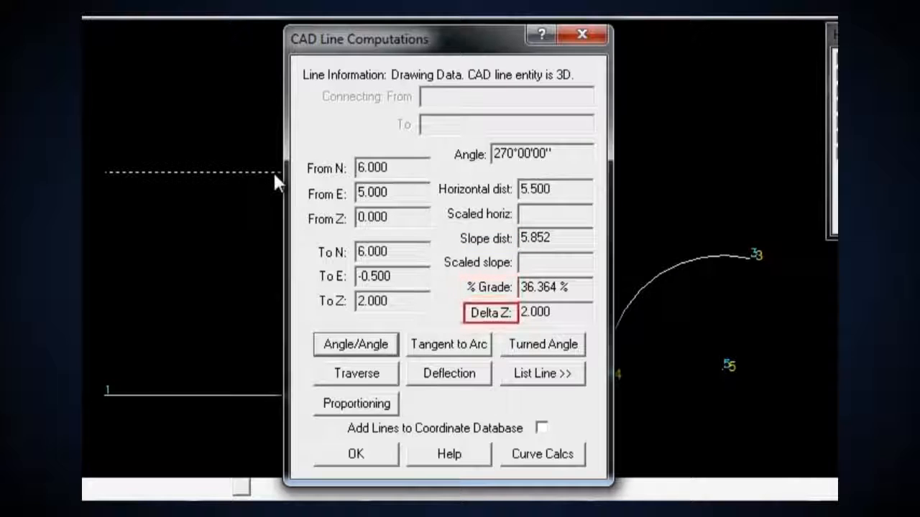
{"action": "left_click", "coordinate": [329, 457]}
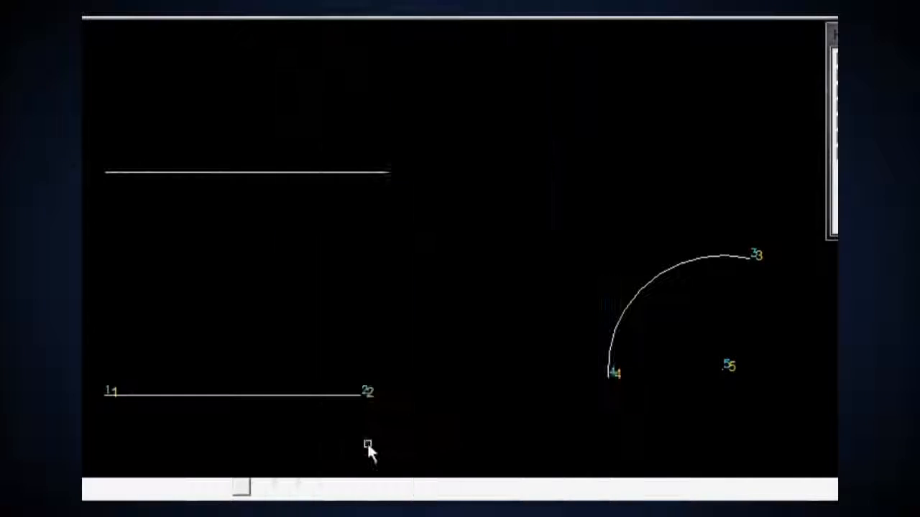
{"action": "left_click", "coordinate": [616, 336]}
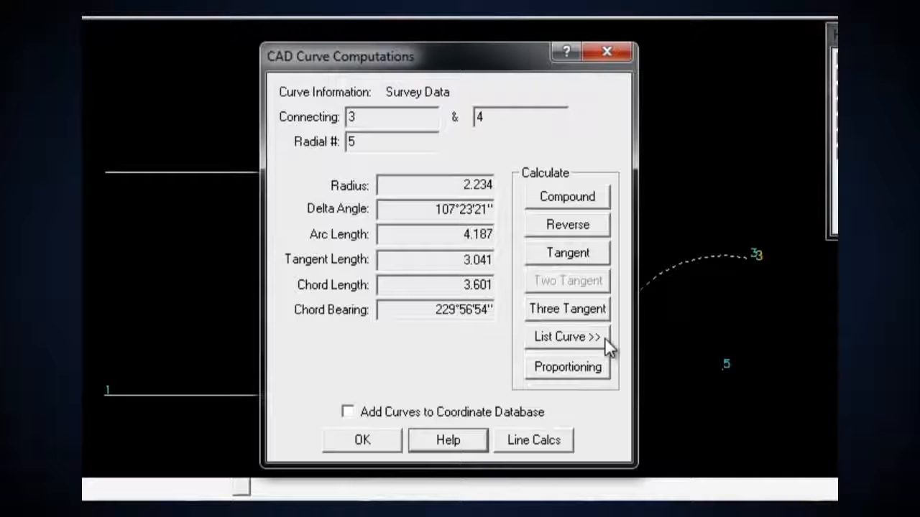
{"action": "left_click", "coordinate": [388, 439]}
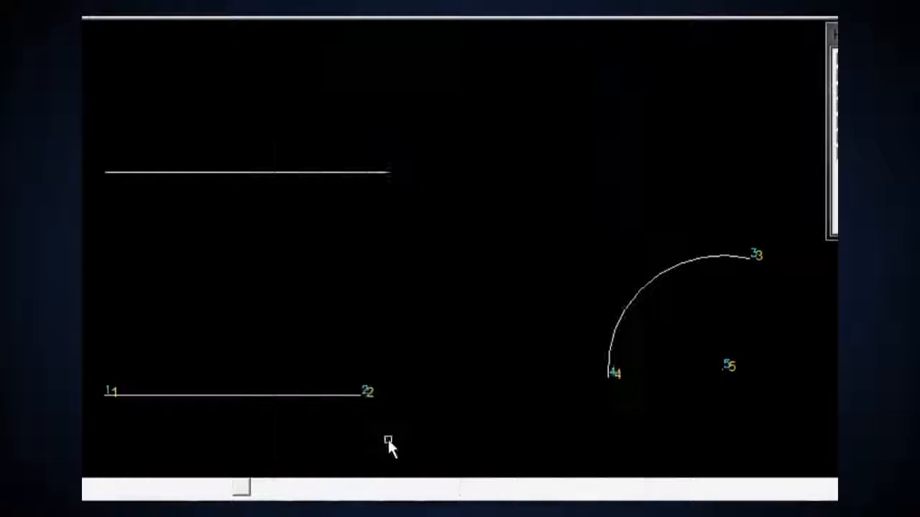
Start a traverse from point 1 of line 1–2 with a leg at azimuth 350 and distance 2
{"action": "left_click", "coordinate": [322, 395]}
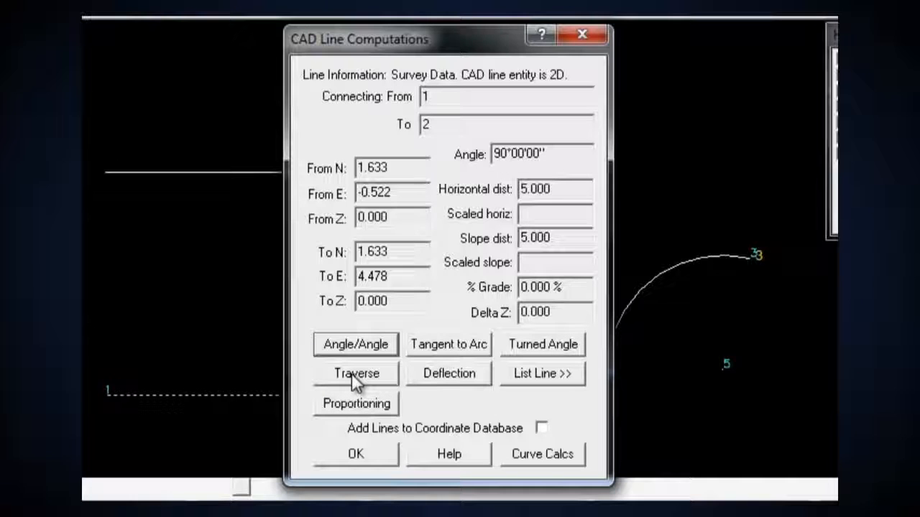
{"action": "left_click", "coordinate": [353, 381]}
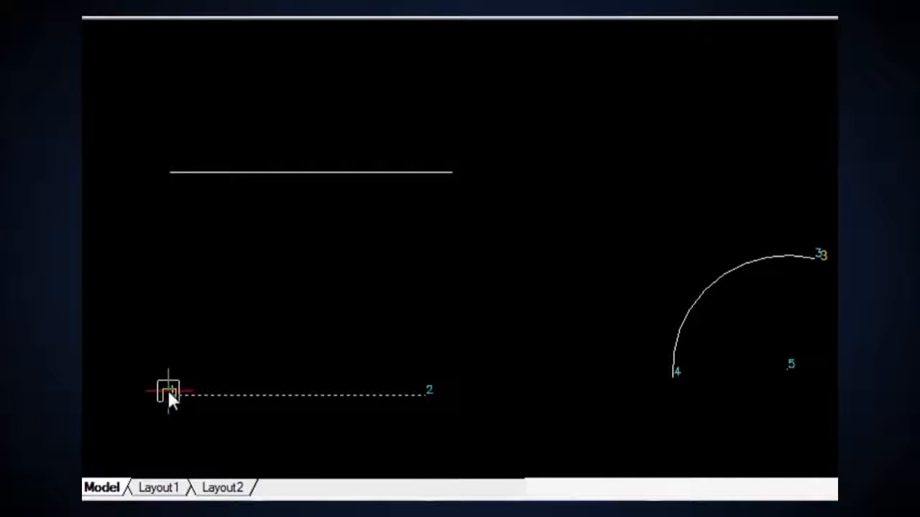
{"action": "left_click", "coordinate": [168, 395]}
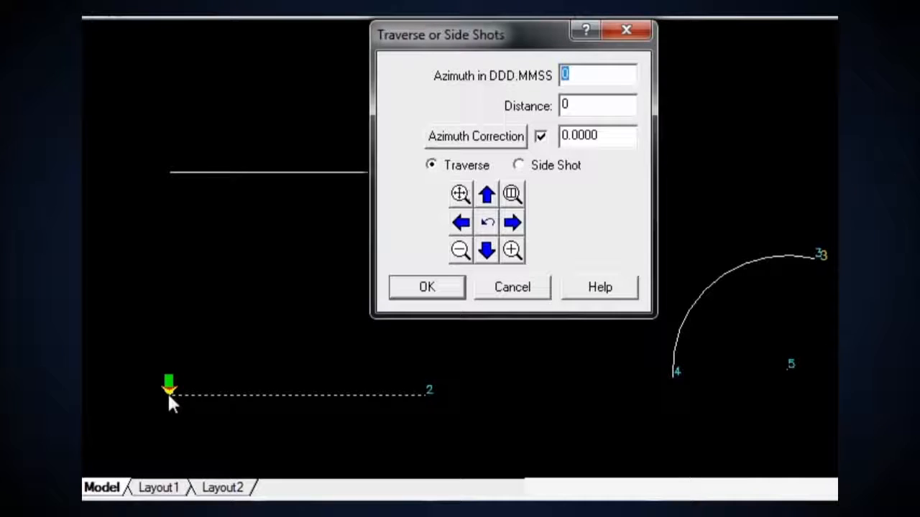
{"action": "type", "text": "350"}
{"action": "left_click_drag", "start_coordinate": [576, 103], "coordinate": [557, 100]}
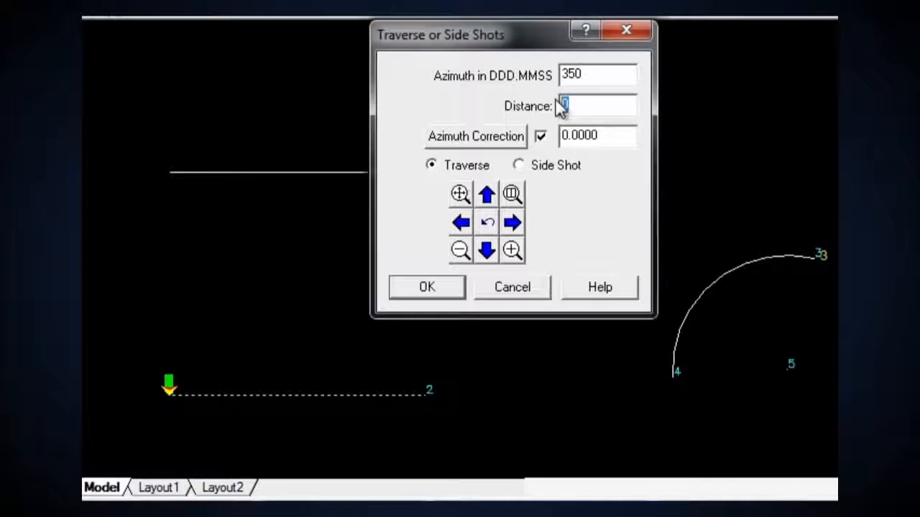
{"action": "type", "text": "2"}
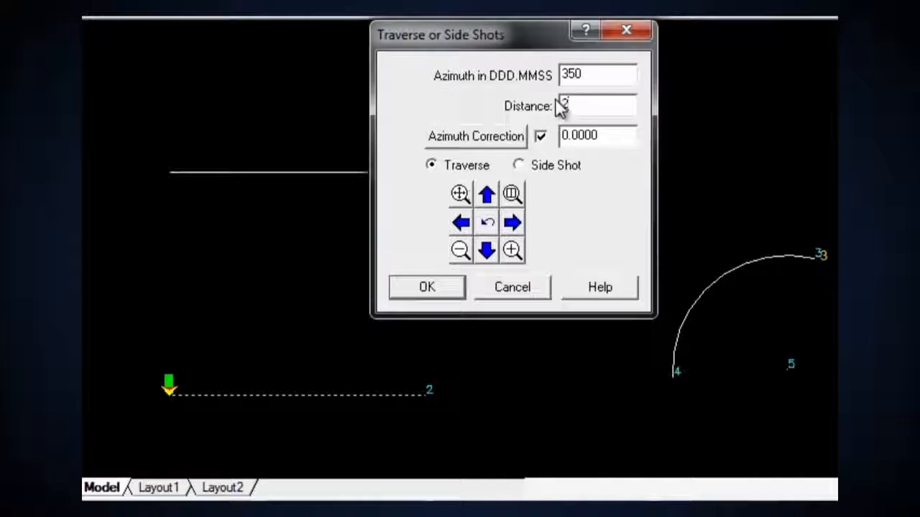
{"action": "left_click", "coordinate": [429, 286]}
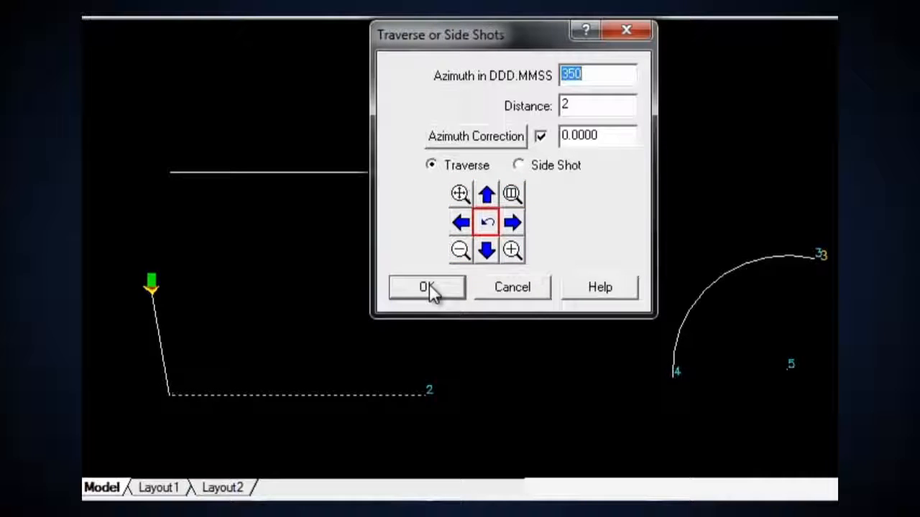
Add a second traverse leg at azimuth 90 with a distance of 3
{"action": "type", "text": "90"}
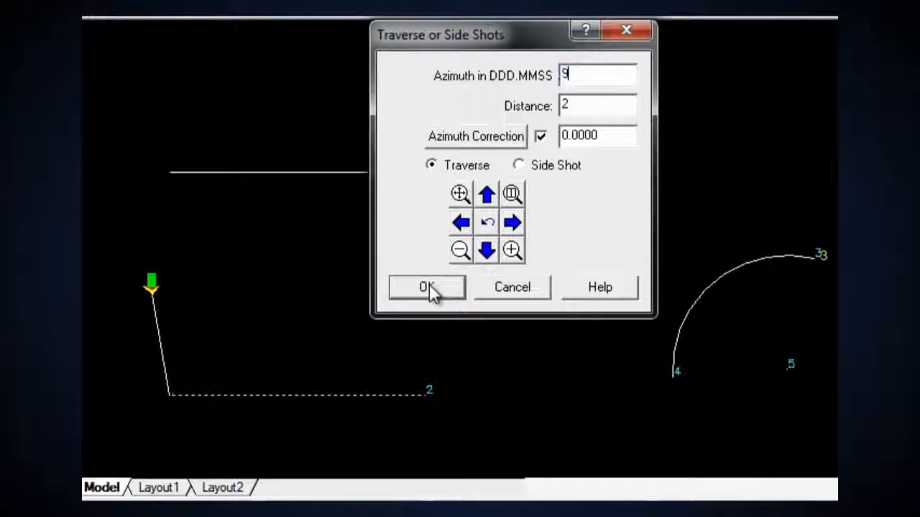
{"action": "type", "text": "3"}
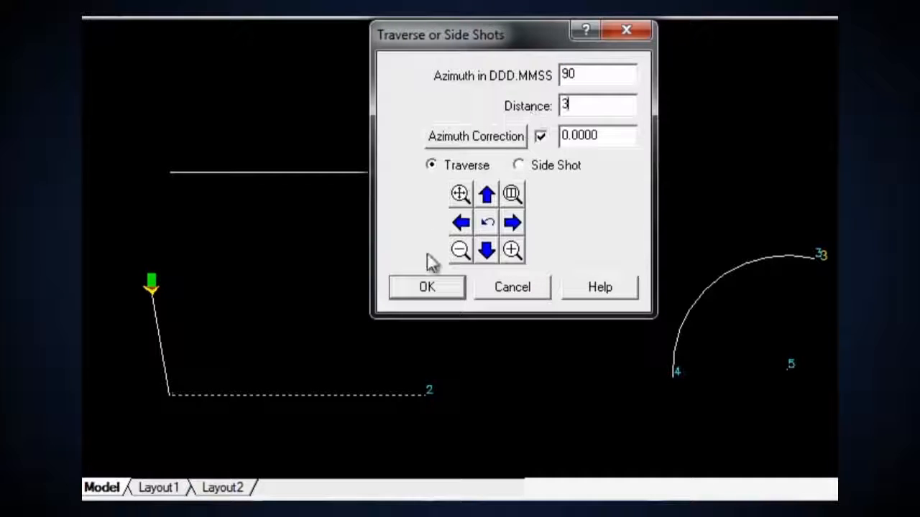
{"action": "left_click", "coordinate": [426, 287]}
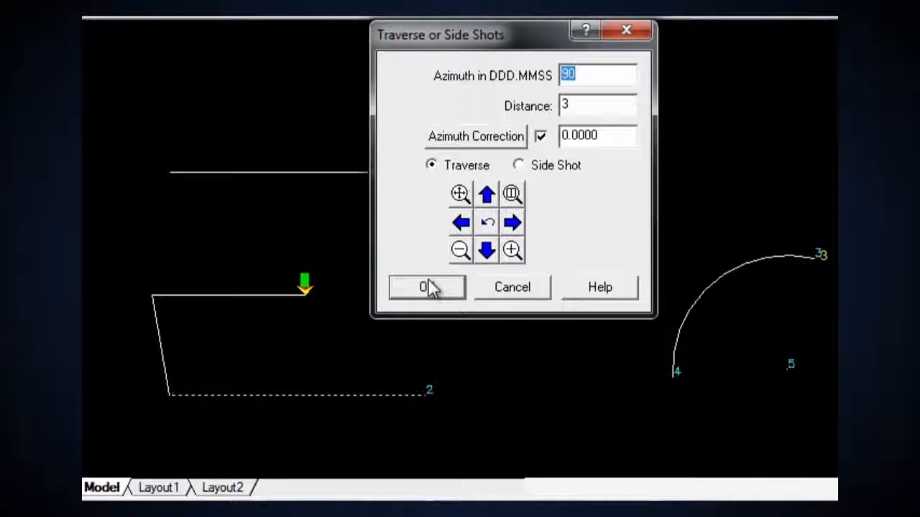
Add a side shot from the end of the traverse at azimuth 45 with a distance of 1
{"action": "left_click", "coordinate": [517, 164]}
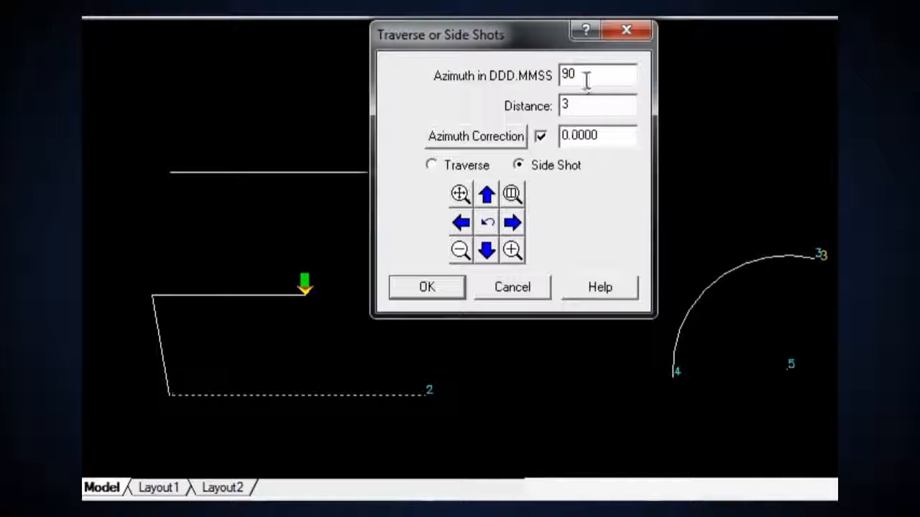
{"action": "left_click_drag", "start_coordinate": [585, 78], "coordinate": [546, 75]}
{"action": "type", "text": "45"}
{"action": "key", "text": "Tab"}
{"action": "type", "text": "1"}
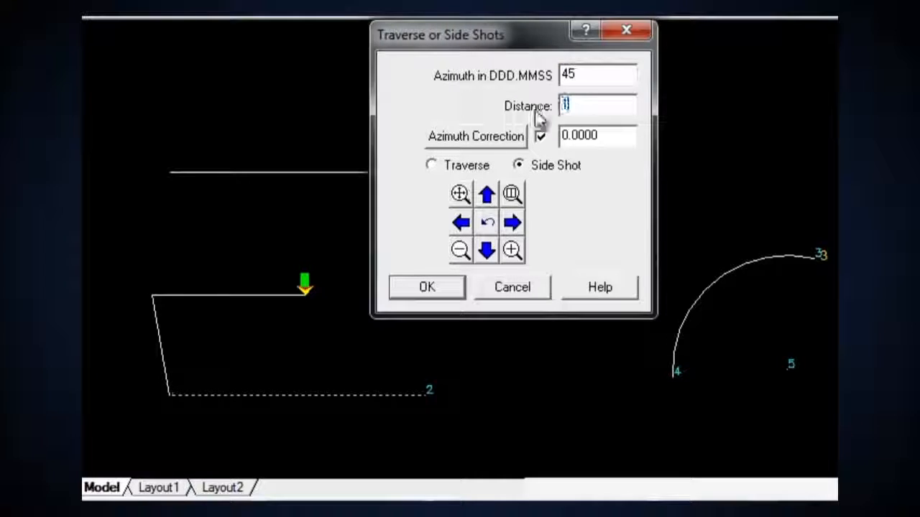
{"action": "left_click", "coordinate": [429, 286]}
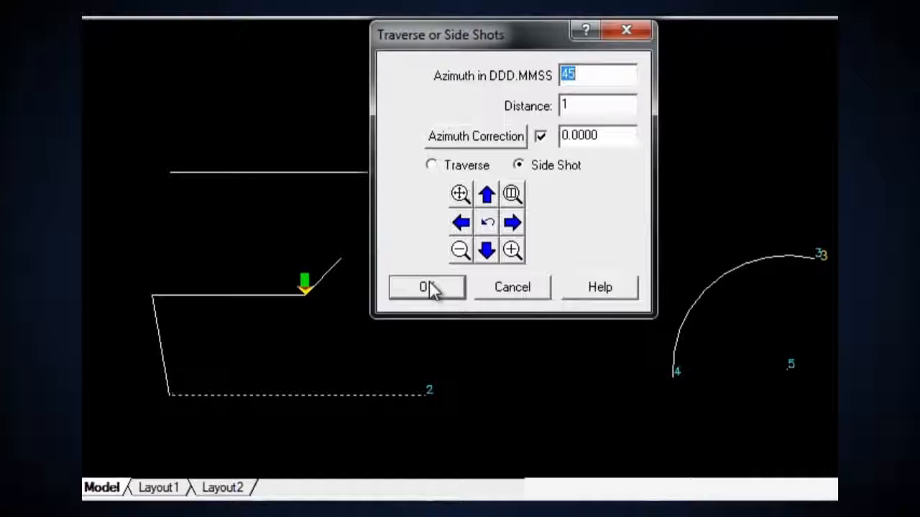
Add another side shot from the same point at azimuth 135, distance 1, and end the traverse
{"action": "left_click_drag", "start_coordinate": [580, 75], "coordinate": [551, 74]}
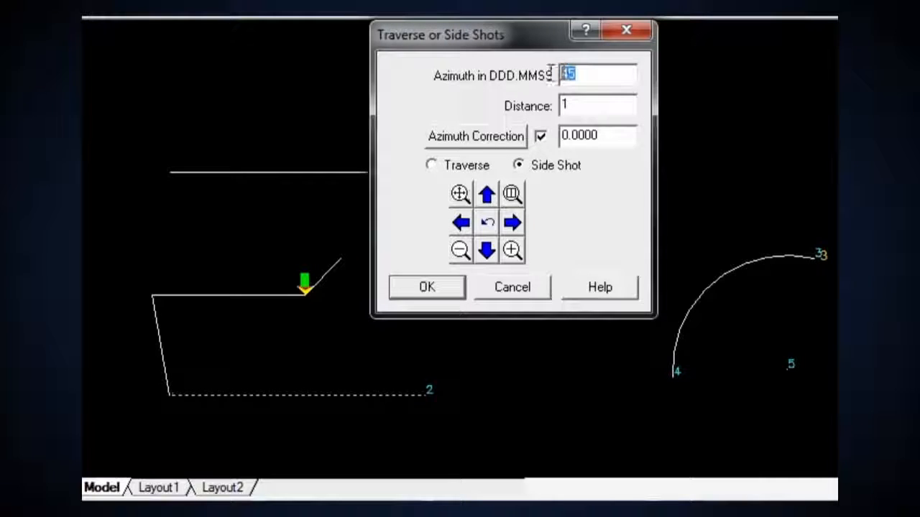
{"action": "type", "text": "135"}
{"action": "left_click", "coordinate": [442, 285]}
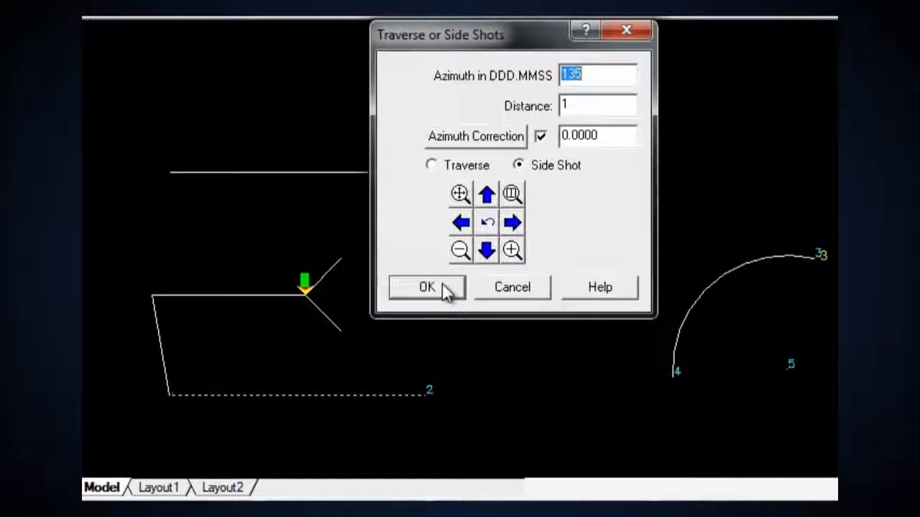
{"action": "left_click", "coordinate": [529, 288]}
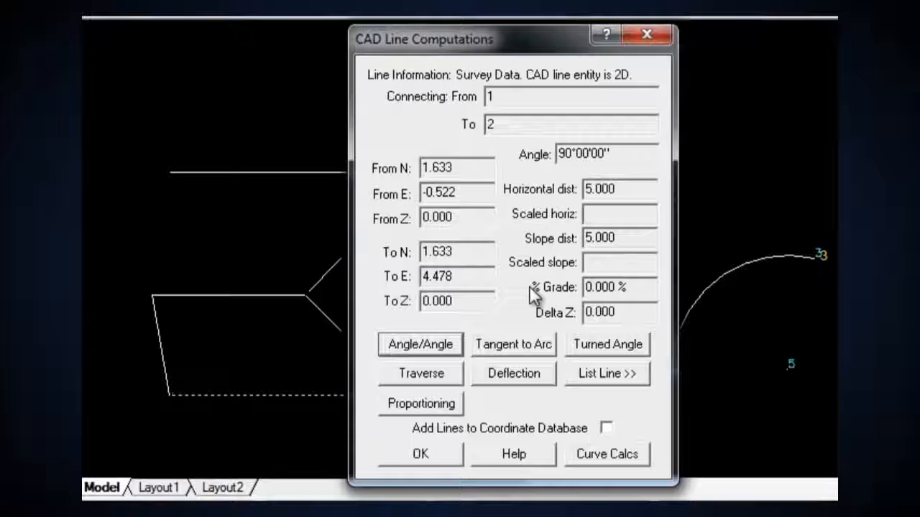
Add a turned-angle side shot of 90 degrees, distance 1, from the lower side shot's end, backsighting the last traverse point
{"action": "left_click", "coordinate": [576, 340]}
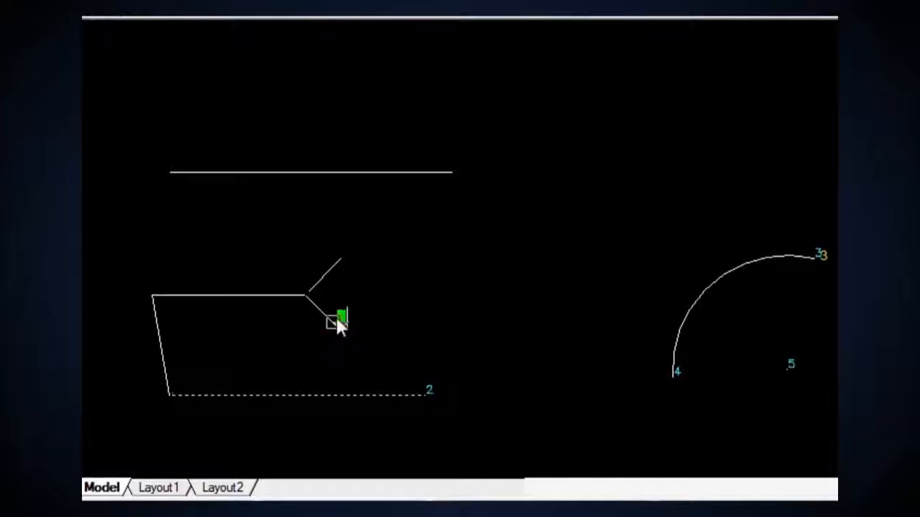
{"action": "left_click", "coordinate": [307, 294]}
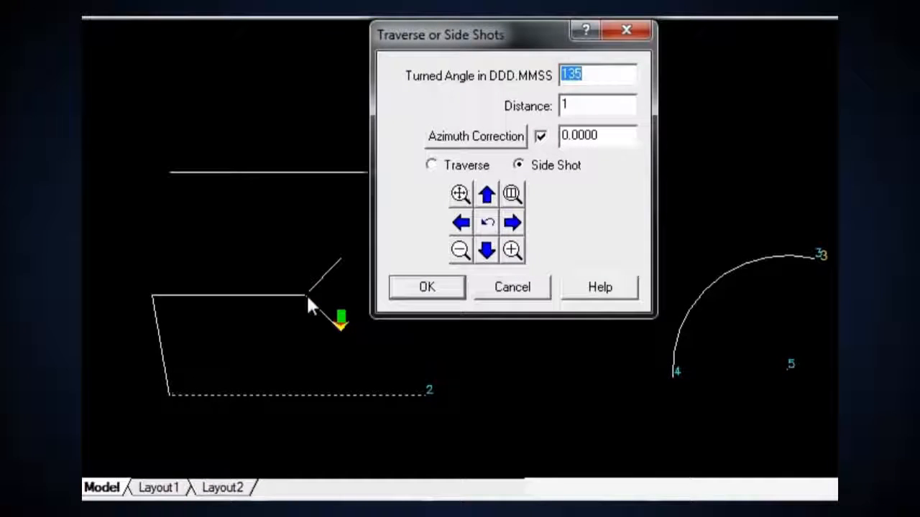
{"action": "type", "text": "90"}
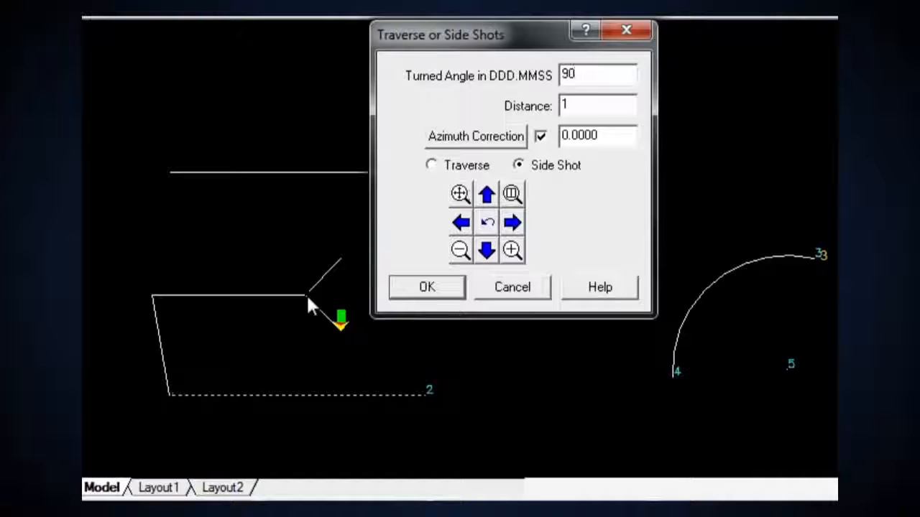
{"action": "left_click", "coordinate": [429, 294]}
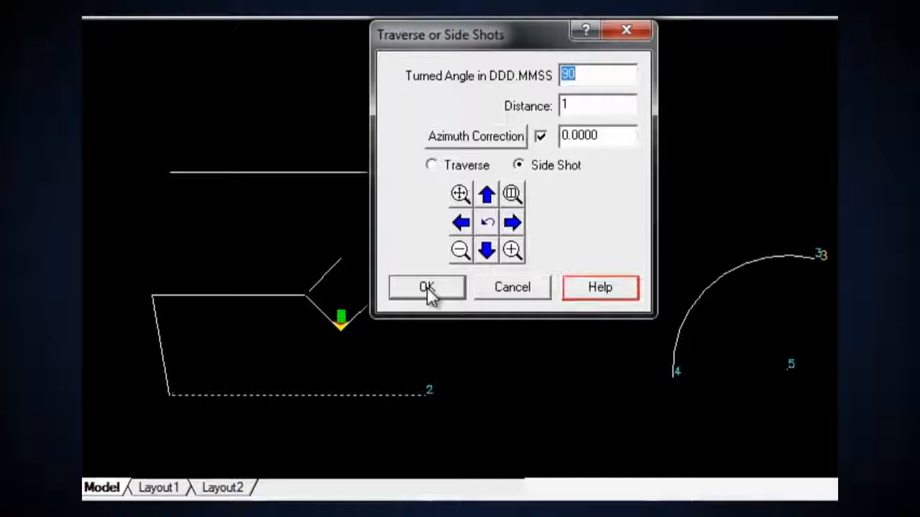
{"action": "left_click", "coordinate": [504, 288]}
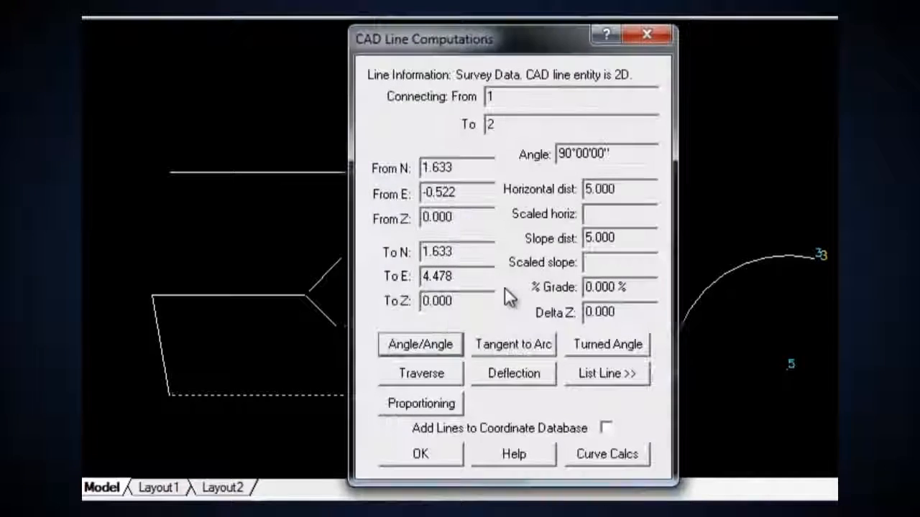
Create a clockwise tangent curve from the lower end of the first traverse leg, calculated by a chord length of 3
{"action": "left_click", "coordinate": [587, 455]}
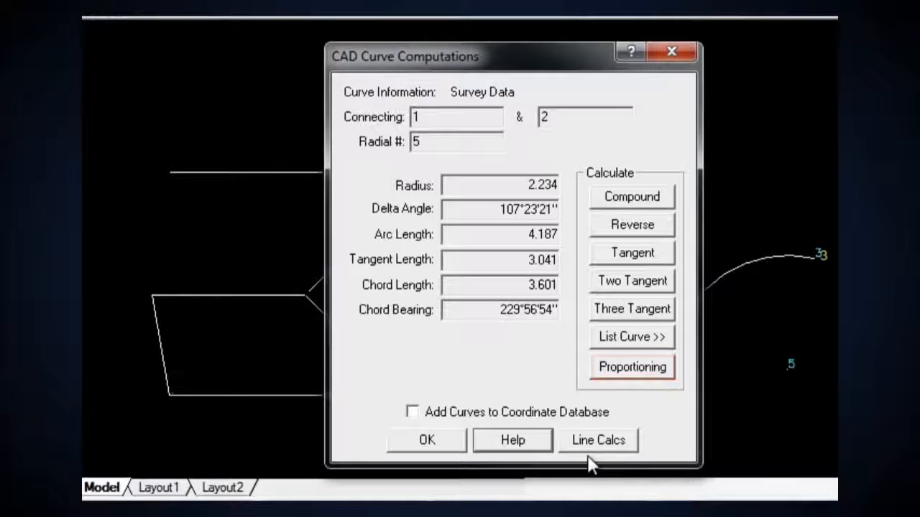
{"action": "left_click", "coordinate": [618, 253]}
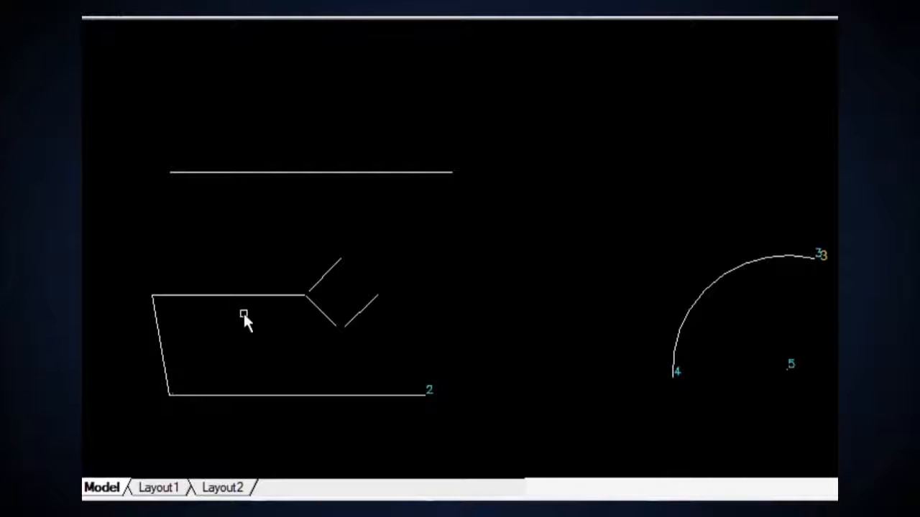
{"action": "left_click", "coordinate": [162, 339]}
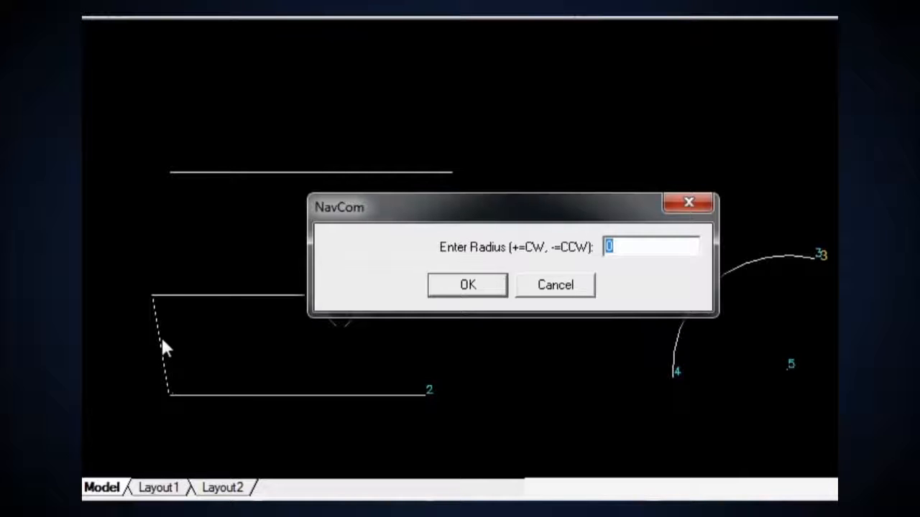
{"action": "type", "text": "1"}
{"action": "left_click", "coordinate": [447, 287]}
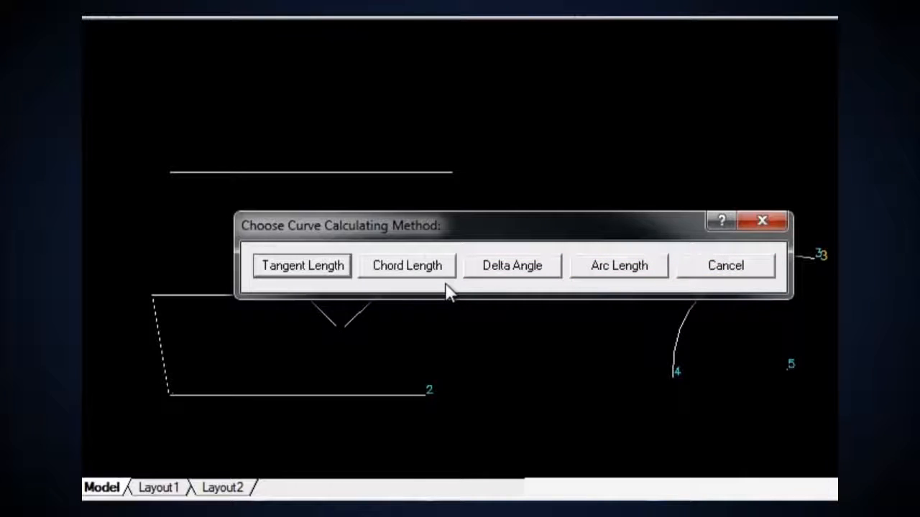
{"action": "left_click", "coordinate": [440, 273]}
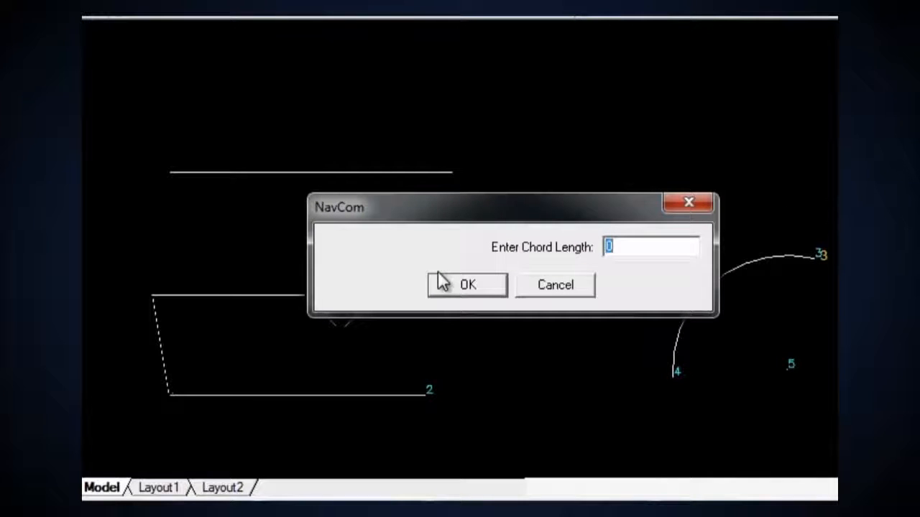
{"action": "type", "text": "3"}
{"action": "left_click", "coordinate": [438, 287]}
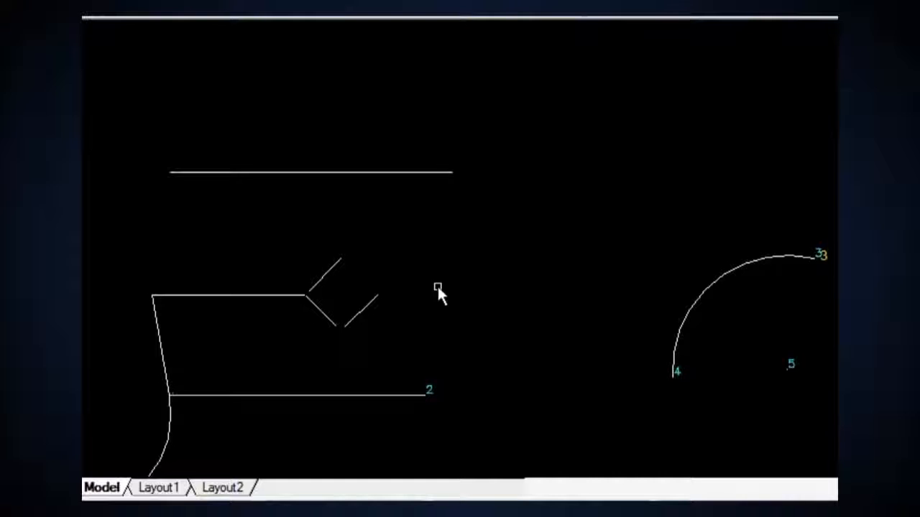
Create a counterclockwise tangent curve from the right end of the upper horizontal line with radius -2 and a delta angle of 50
{"action": "left_click", "coordinate": [360, 172]}
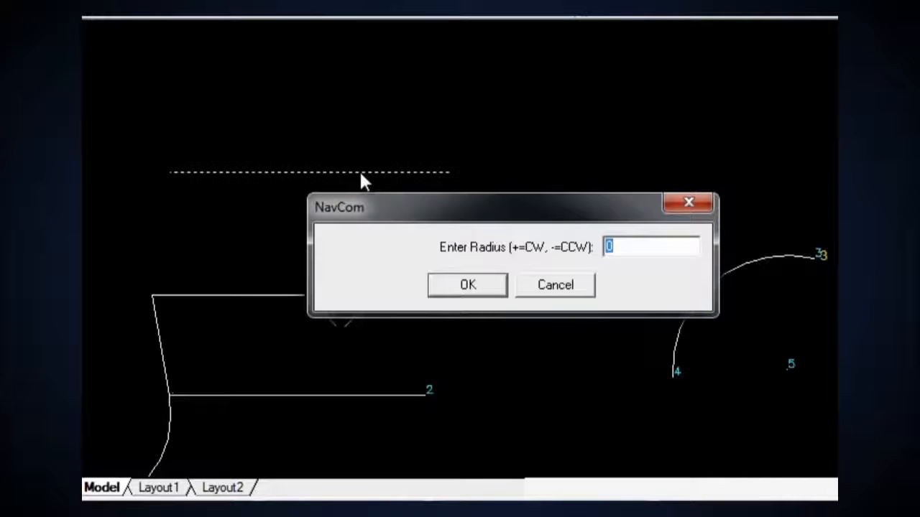
{"action": "type", "text": "-2"}
{"action": "left_click", "coordinate": [461, 287]}
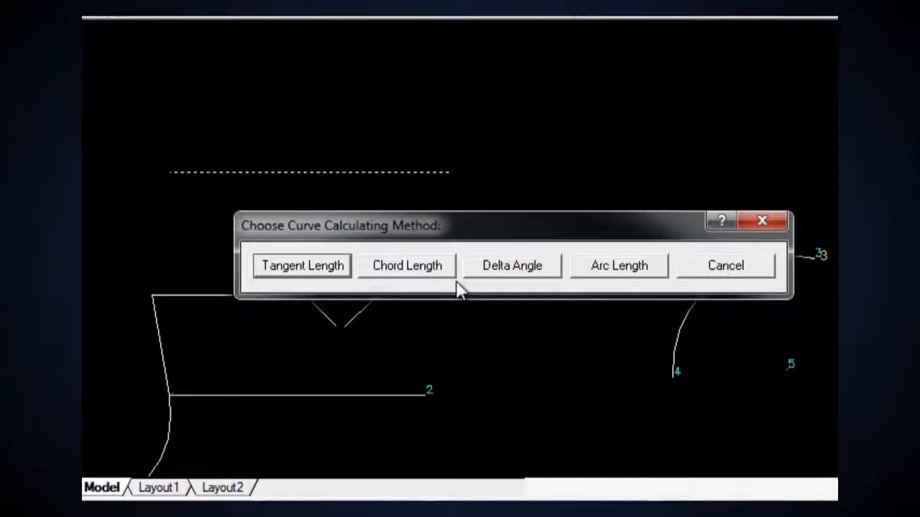
{"action": "left_click", "coordinate": [496, 281]}
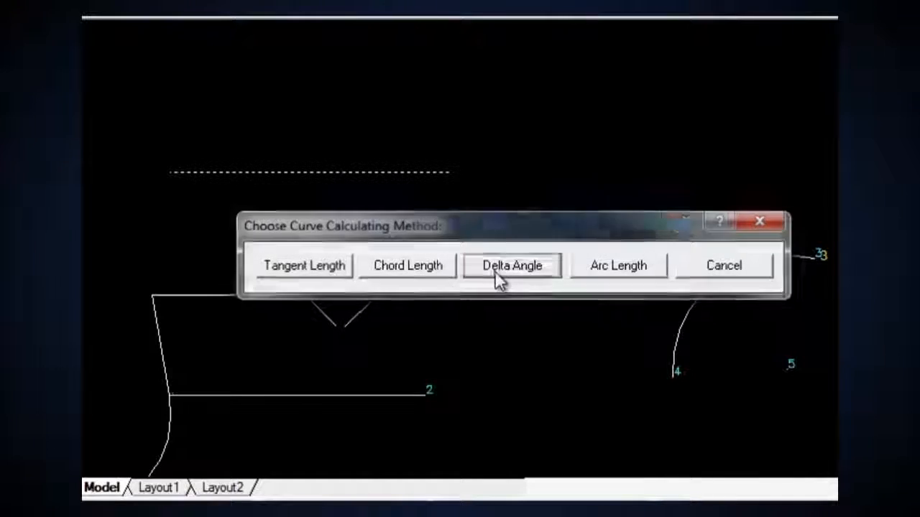
{"action": "type", "text": "50"}
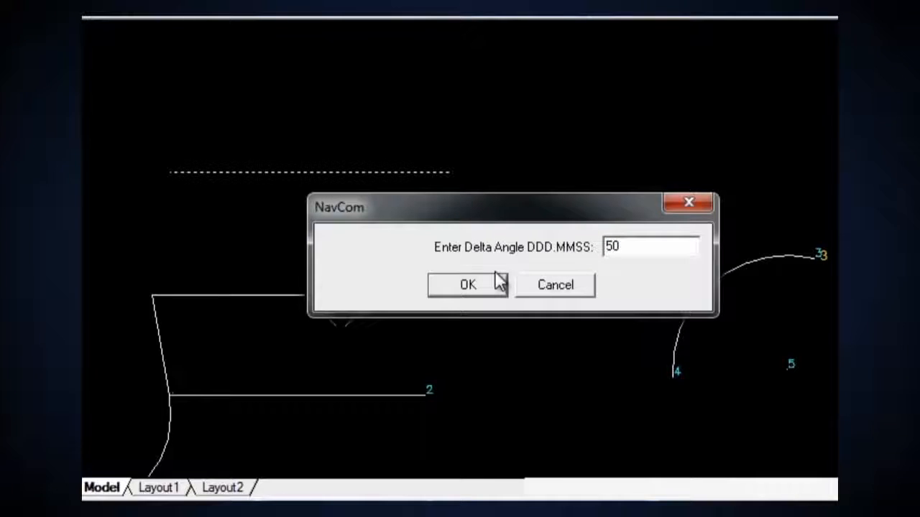
{"action": "left_click", "coordinate": [468, 285]}
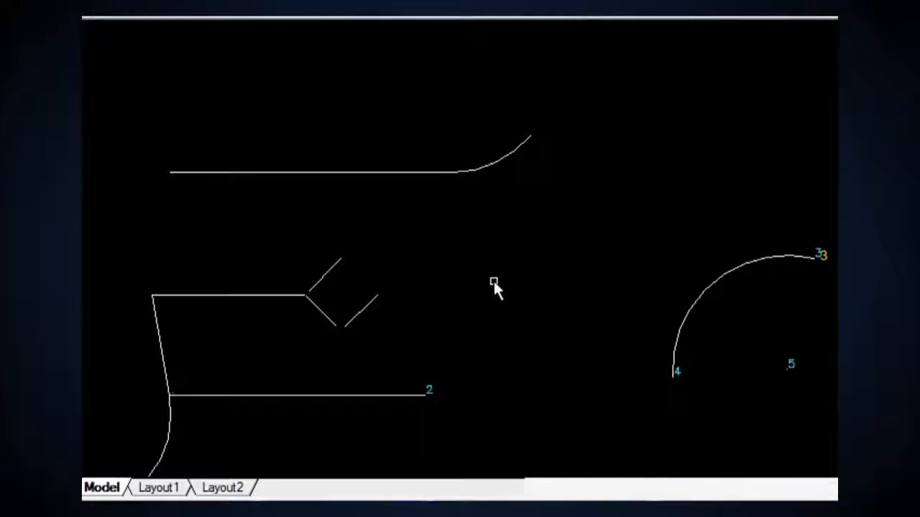
{"action": "key", "text": "Return"}
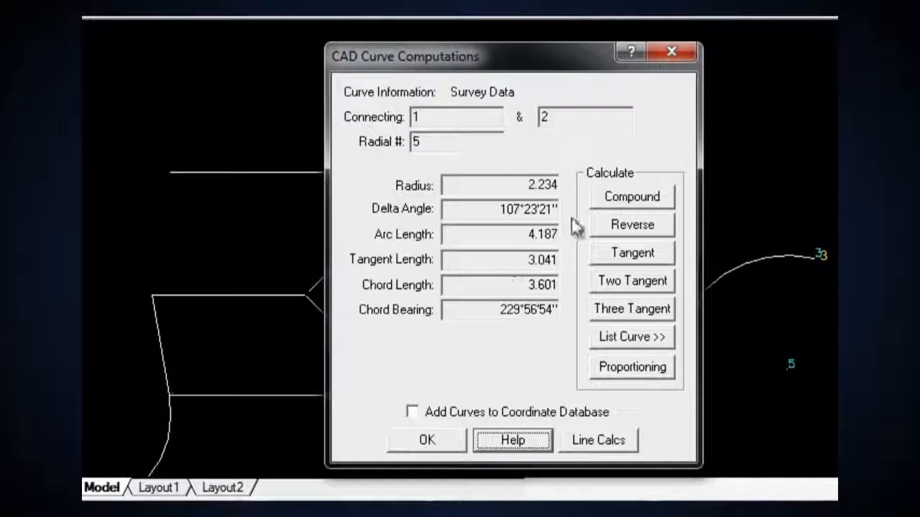
Extend the upper end of the new tangent curve with a compound curve of radius 5, calculated by a tangent length of 5
{"action": "left_click", "coordinate": [596, 198]}
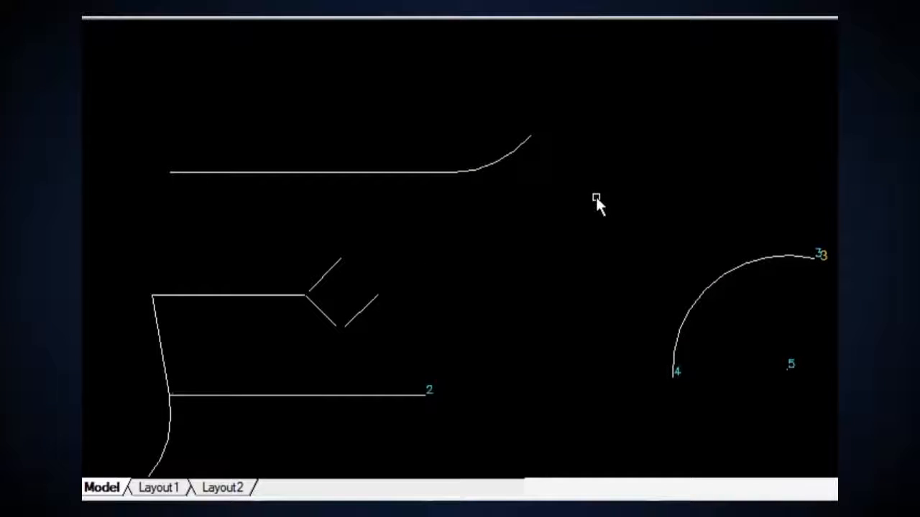
{"action": "left_click", "coordinate": [526, 141]}
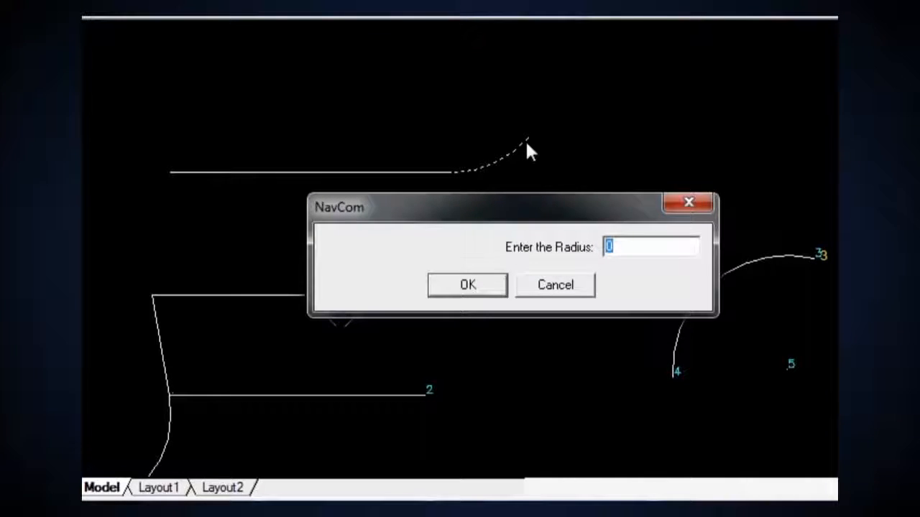
{"action": "type", "text": "5"}
{"action": "left_click", "coordinate": [486, 287]}
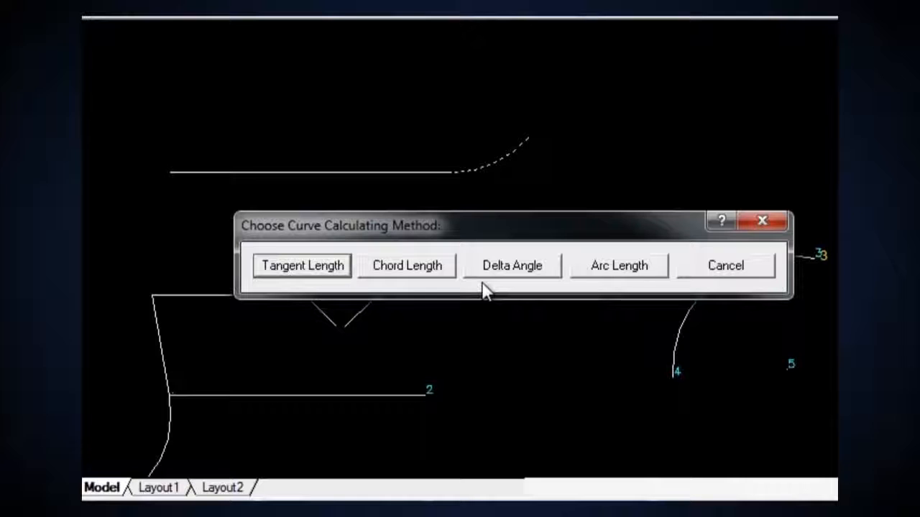
{"action": "left_click", "coordinate": [316, 271]}
{"action": "type", "text": "5"}
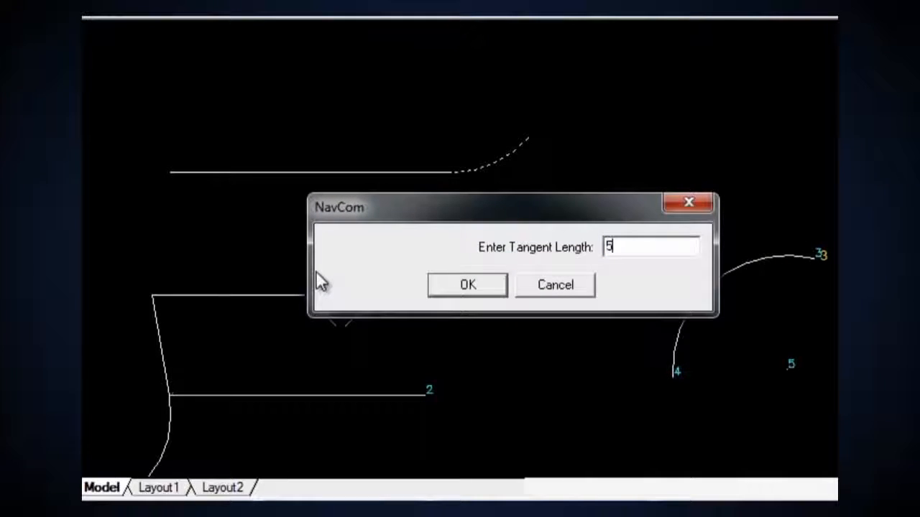
{"action": "left_click", "coordinate": [447, 285]}
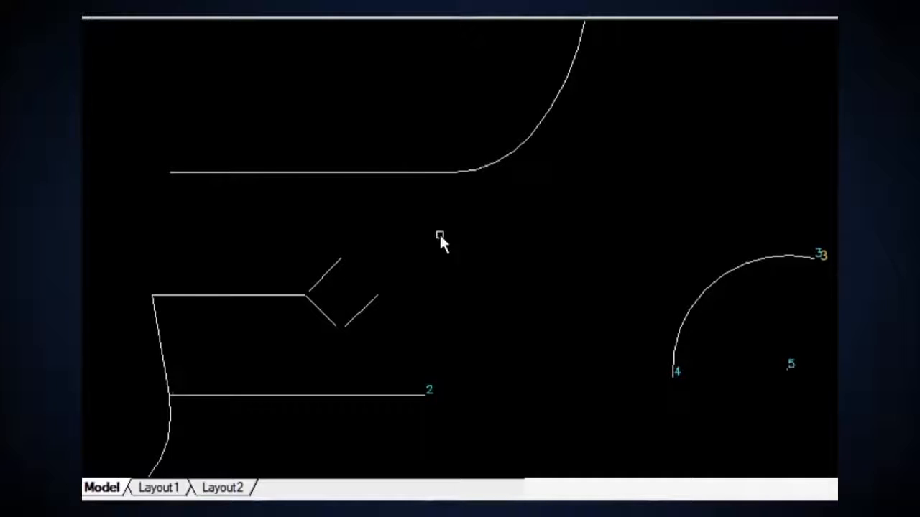
Generate numbered survey points on all entities in the drawing
{"action": "left_click", "coordinate": [435, 55]}
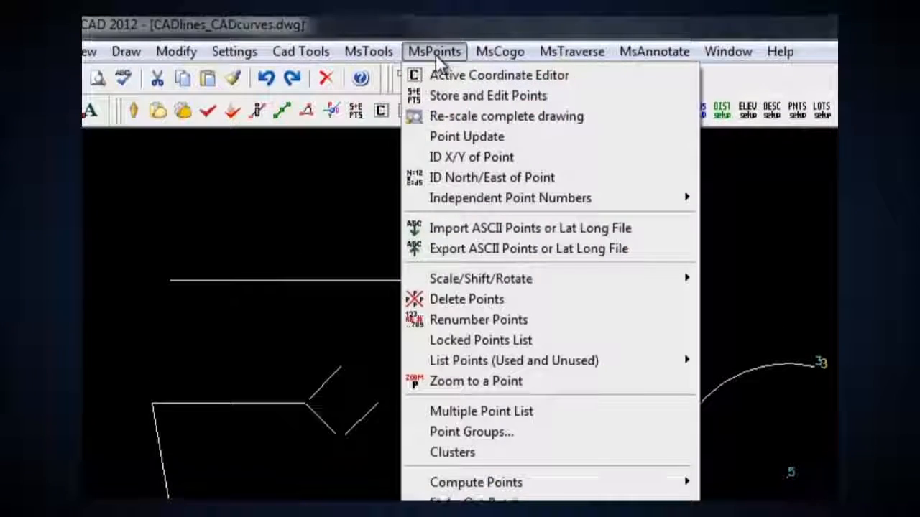
{"action": "left_click", "coordinate": [507, 429]}
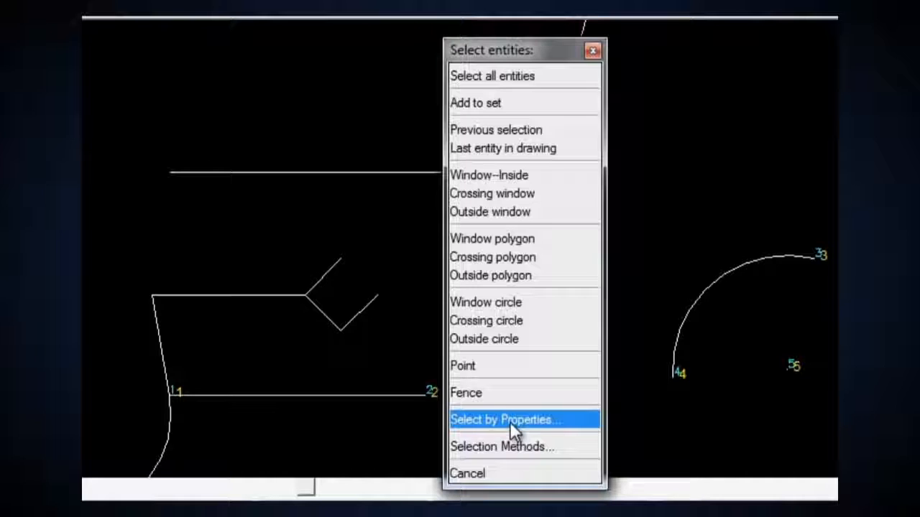
{"action": "left_click", "coordinate": [520, 77]}
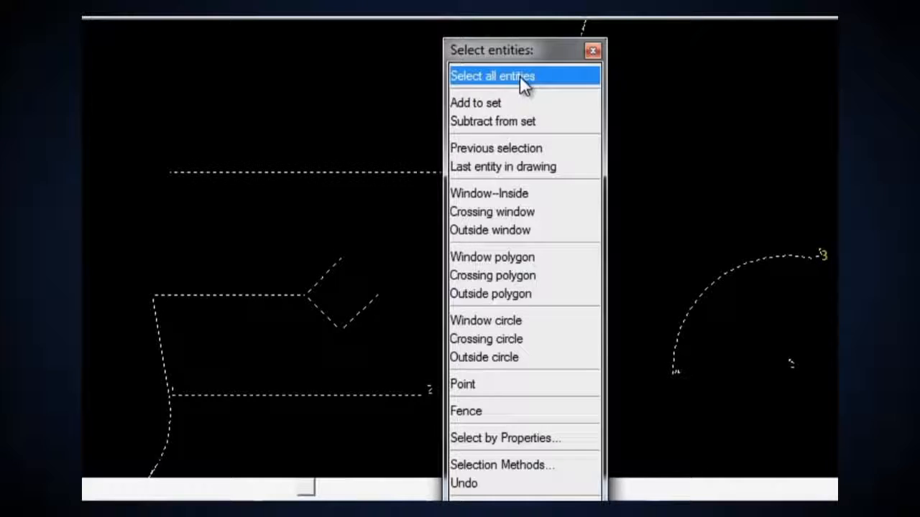
{"action": "key", "text": "Return"}
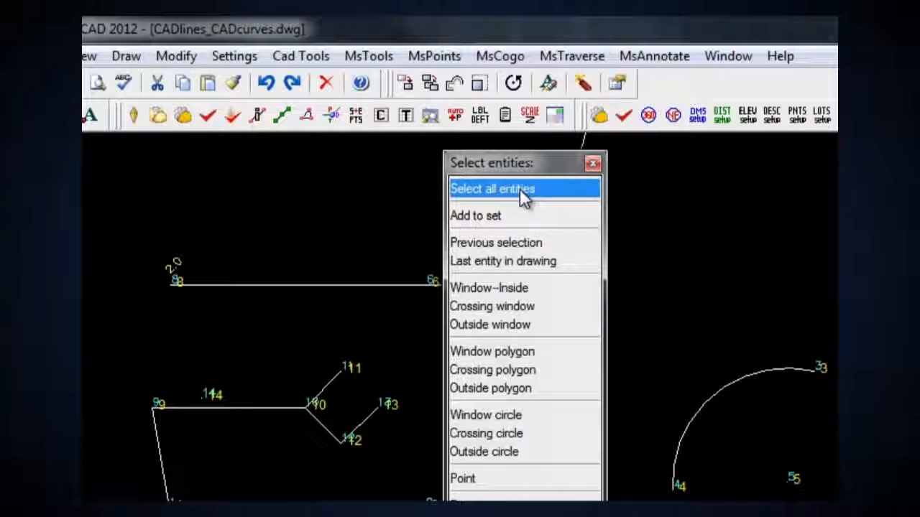
Open the CAD Lines dialog for the line connecting points 1 and 2
{"action": "left_click", "coordinate": [511, 62]}
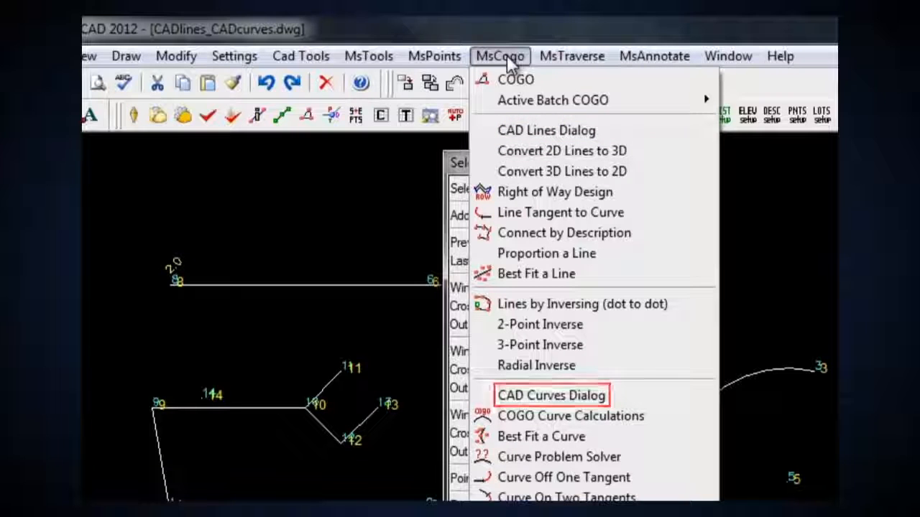
{"action": "left_click", "coordinate": [535, 131]}
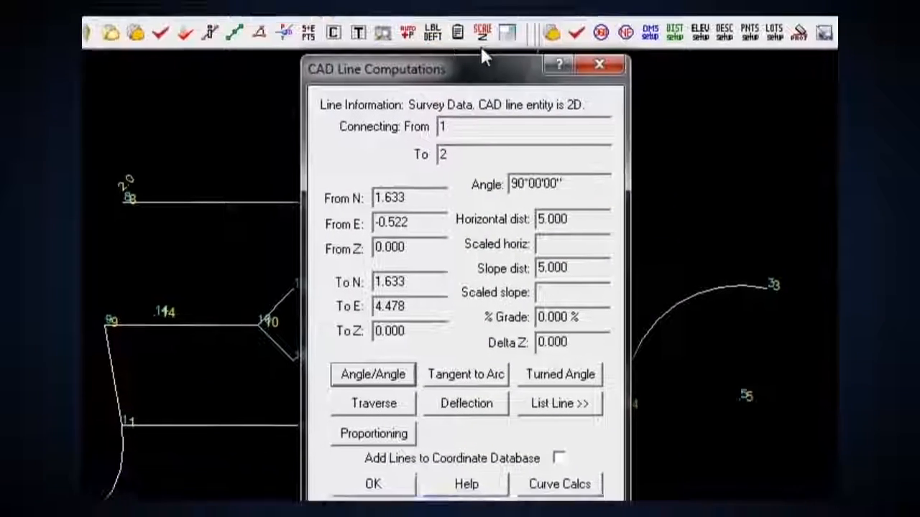